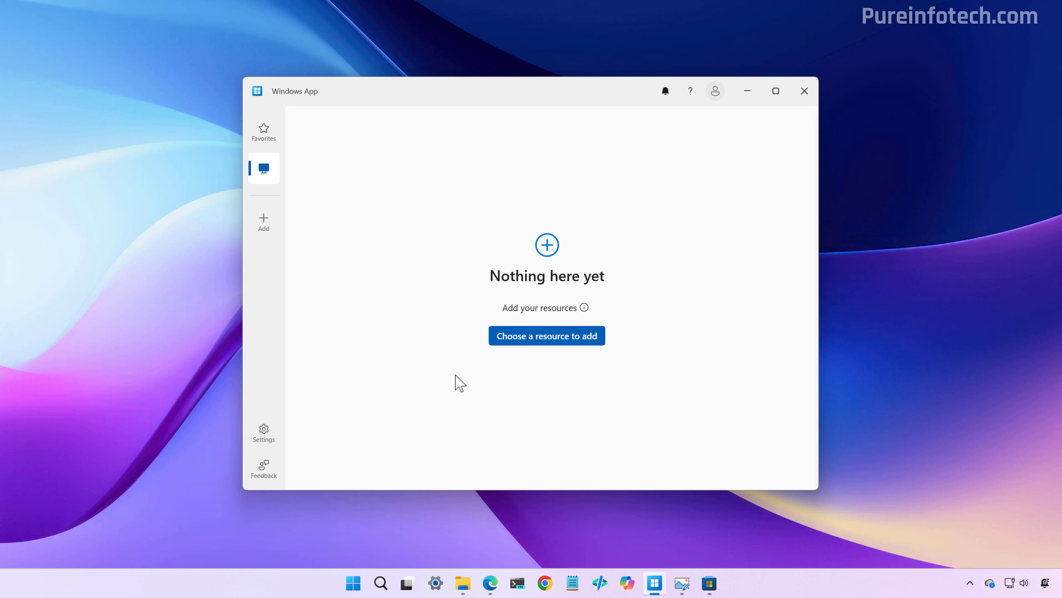
View the option to add a new account and the welcome screen's choice to add a remote PC.
{"action": "left_click", "coordinate": [716, 93]}
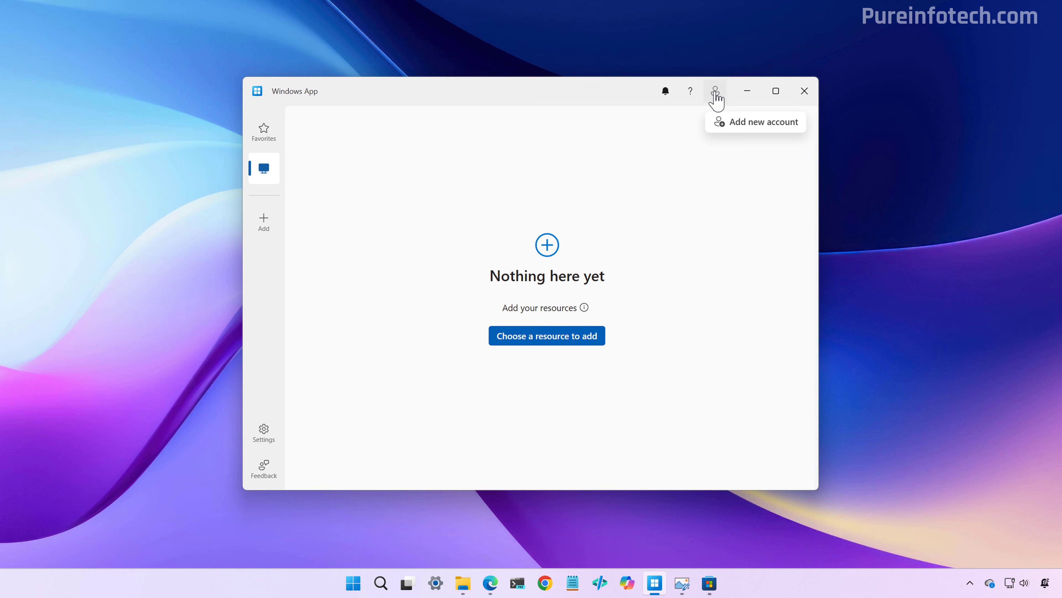
{"action": "left_click", "coordinate": [759, 125]}
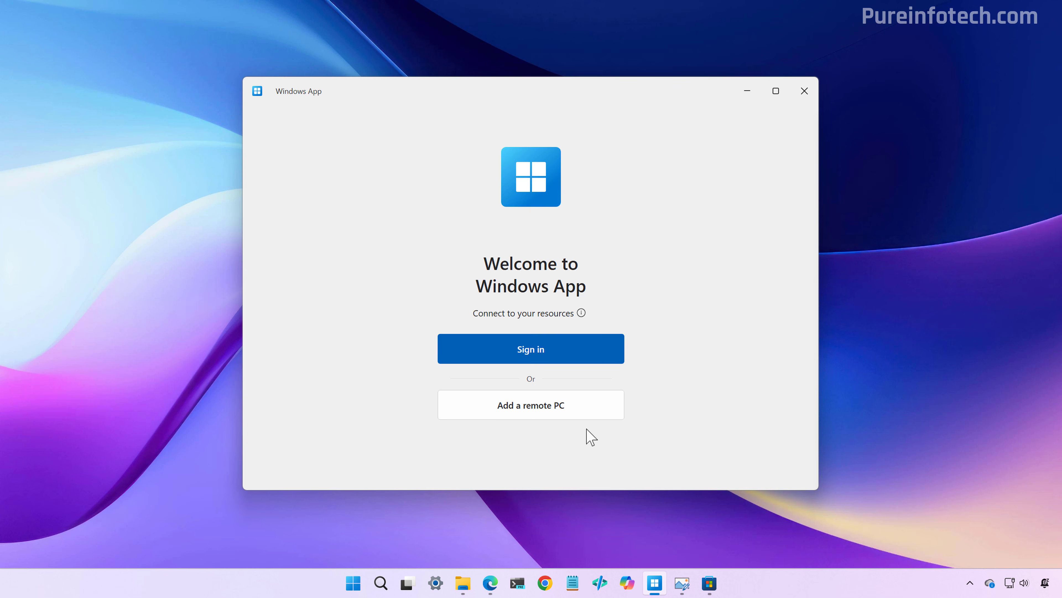
{"action": "left_click", "coordinate": [540, 408]}
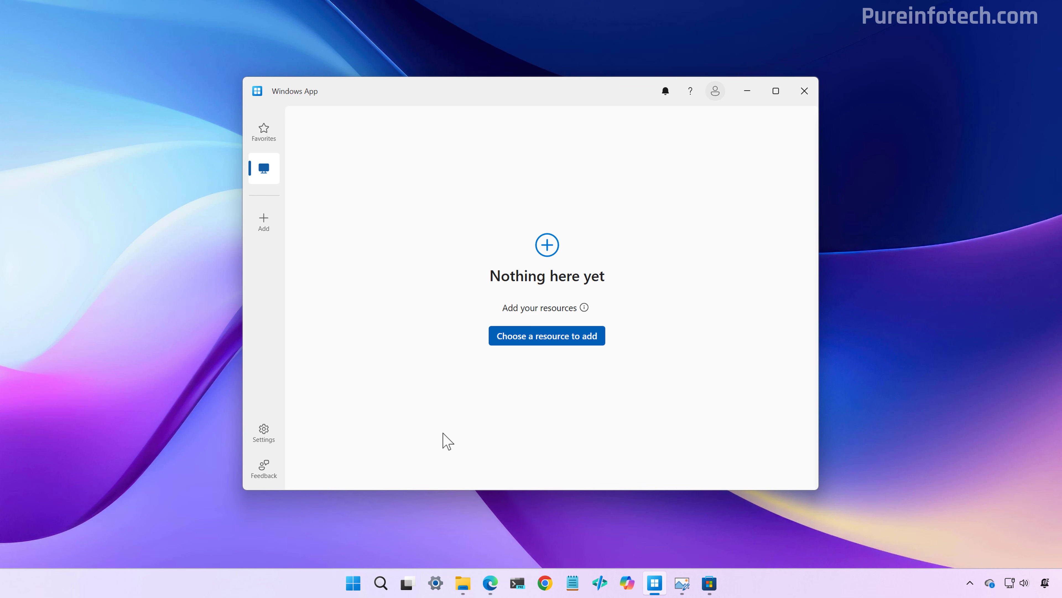
Switch to Windows Settings, open the Remote Desktop page under System and expand the Remote Desktop options.
{"action": "left_click", "coordinate": [435, 583]}
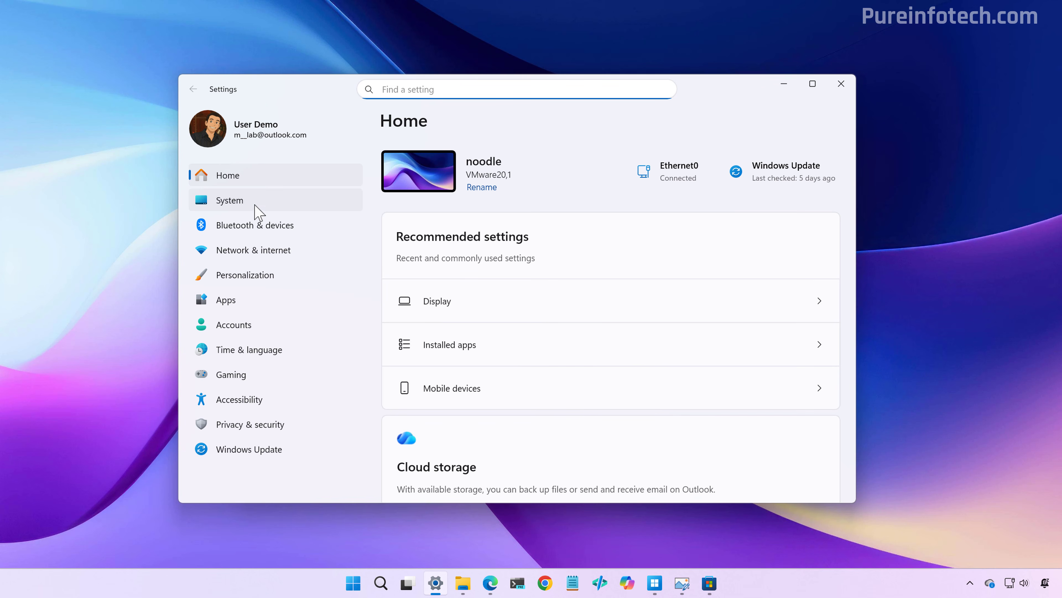
{"action": "left_click", "coordinate": [256, 201]}
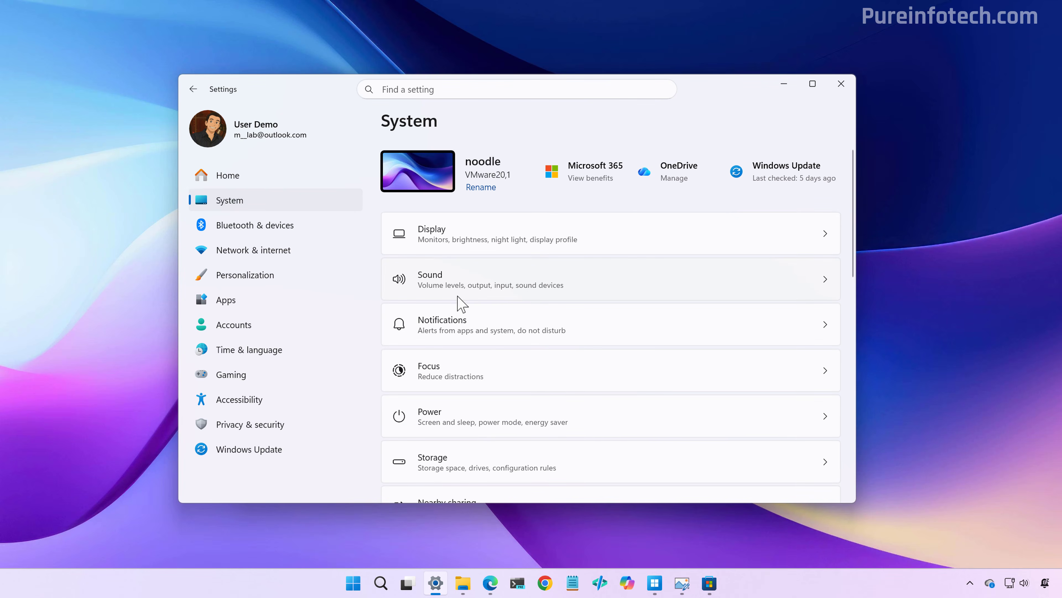
{"action": "scroll", "coordinate": [460, 301], "scroll_direction": "down", "scroll_amount": 10}
{"action": "left_click", "coordinate": [465, 444]}
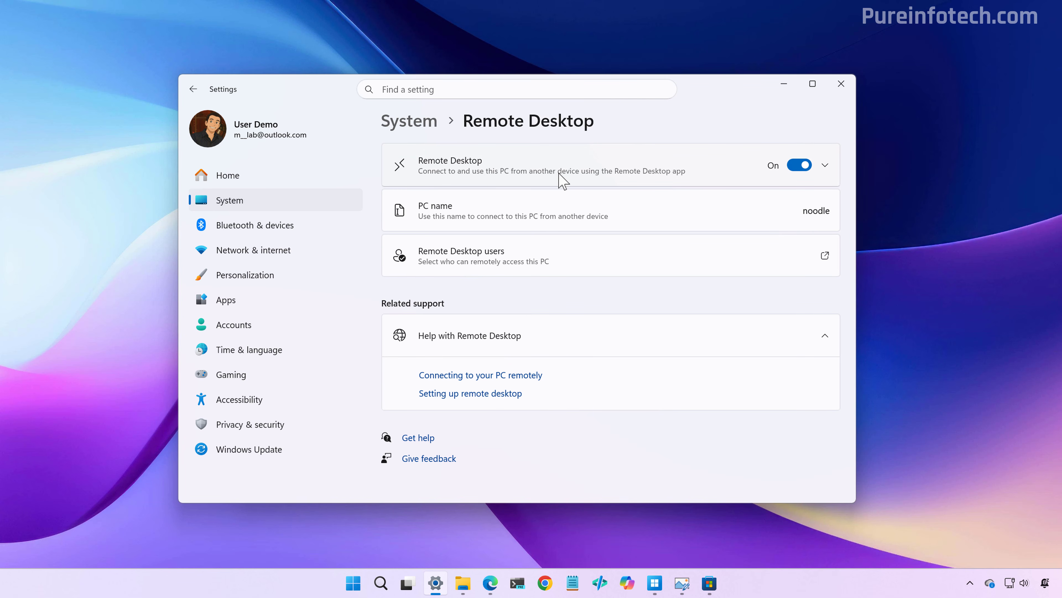
{"action": "left_click", "coordinate": [514, 179]}
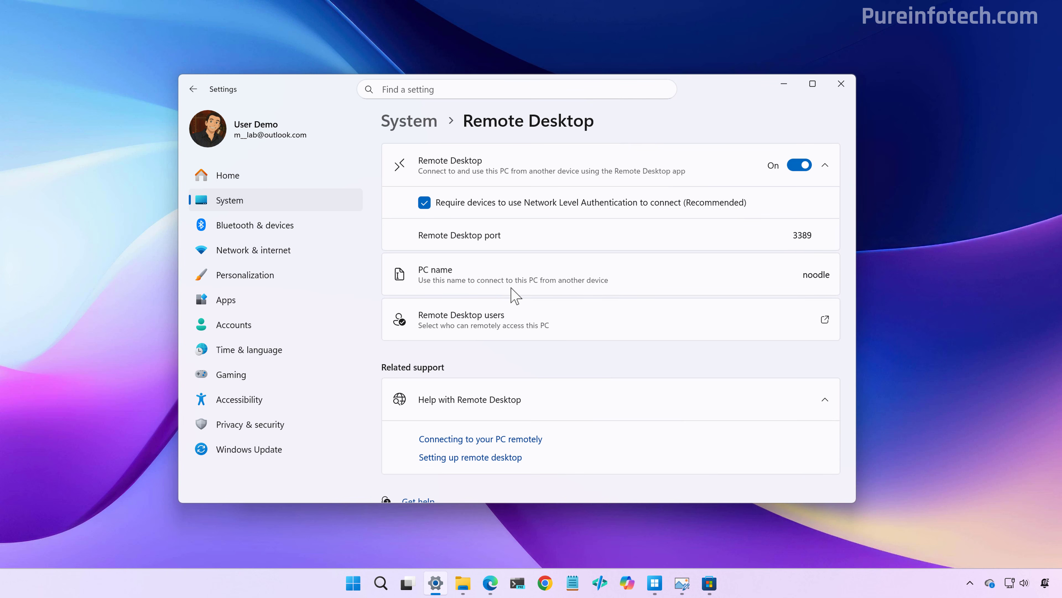
Open the Ethernet connection's details in the network settings and select its IPv4 address.
{"action": "left_click", "coordinate": [259, 251]}
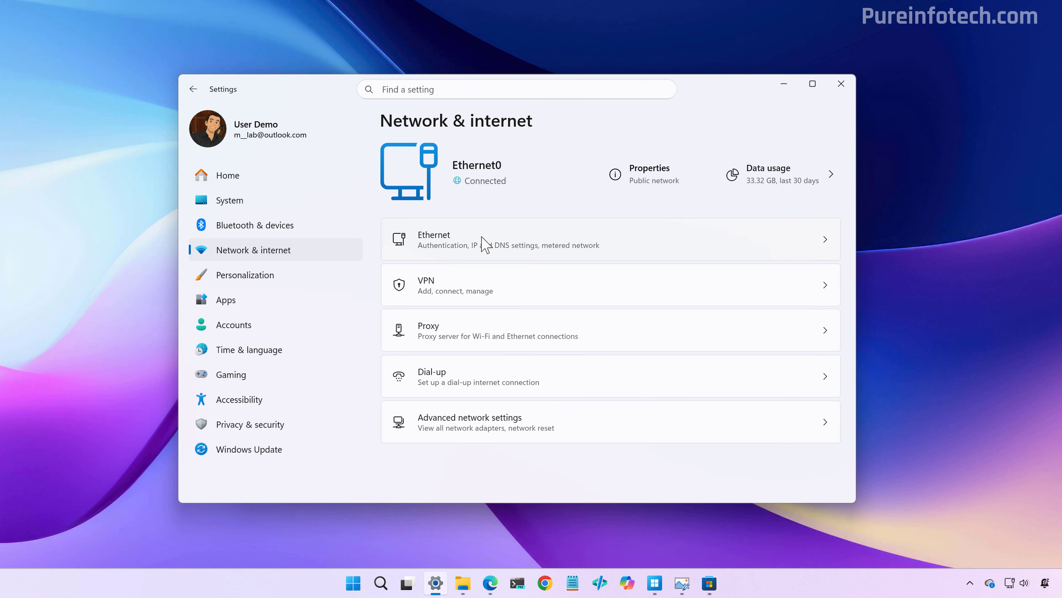
{"action": "left_click", "coordinate": [486, 244]}
{"action": "scroll", "coordinate": [497, 261], "scroll_direction": "down", "scroll_amount": 5}
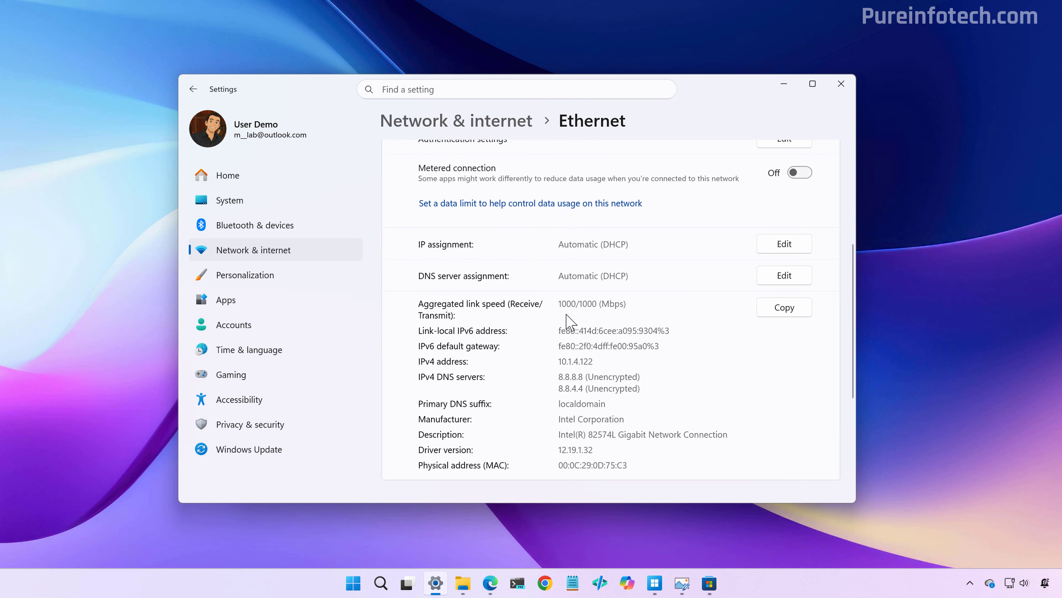
{"action": "double_click", "coordinate": [593, 361]}
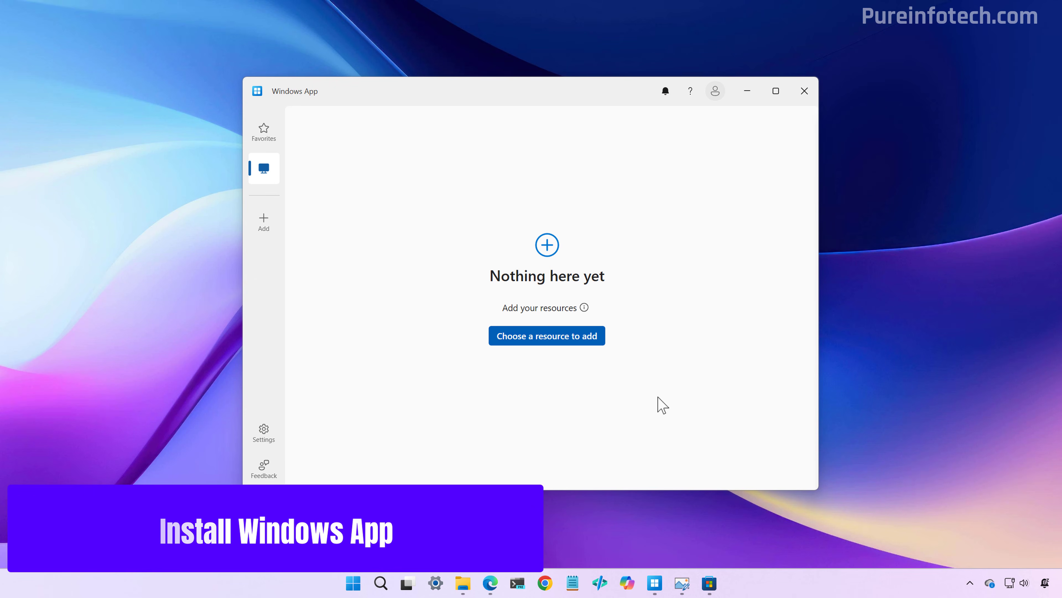
Switch to Microsoft Store, search for "windows app" and open Windows App from the results.
{"action": "left_click", "coordinate": [712, 584]}
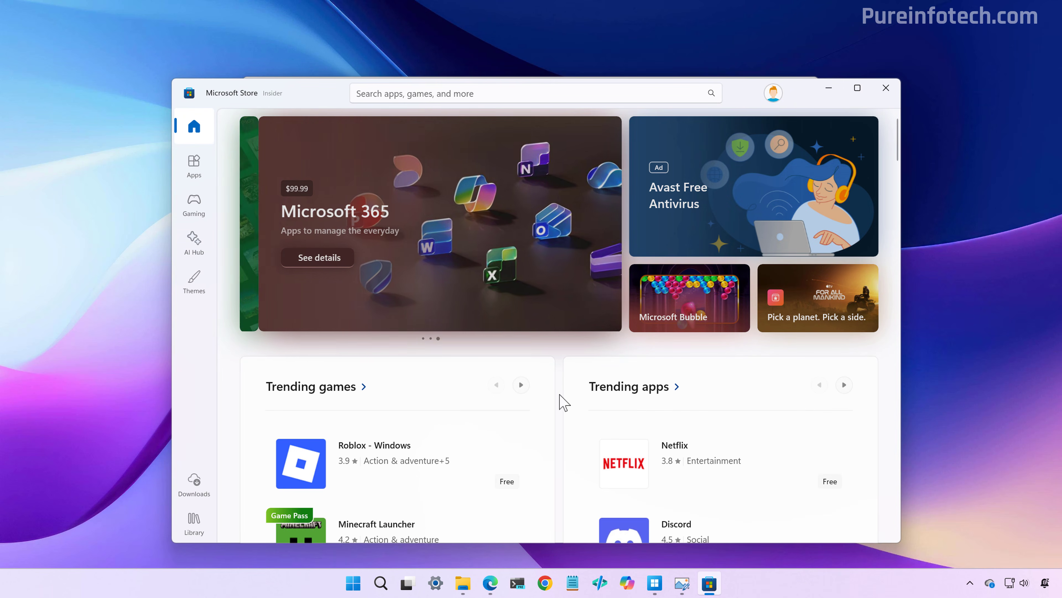
{"action": "left_click", "coordinate": [403, 94]}
{"action": "type", "text": "windows app"}
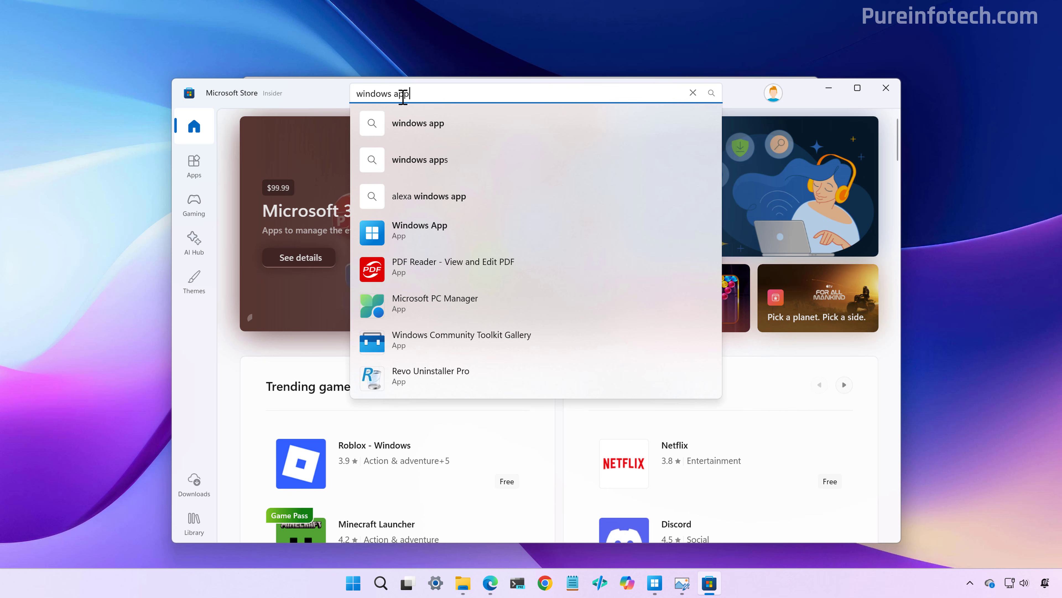
{"action": "left_click", "coordinate": [420, 124]}
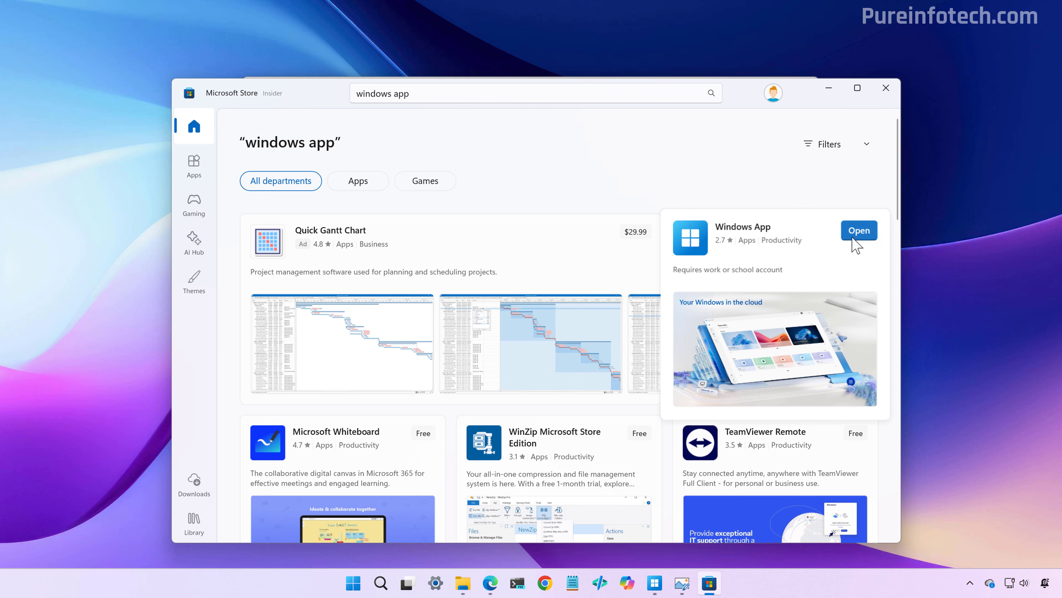
{"action": "left_click", "coordinate": [856, 249]}
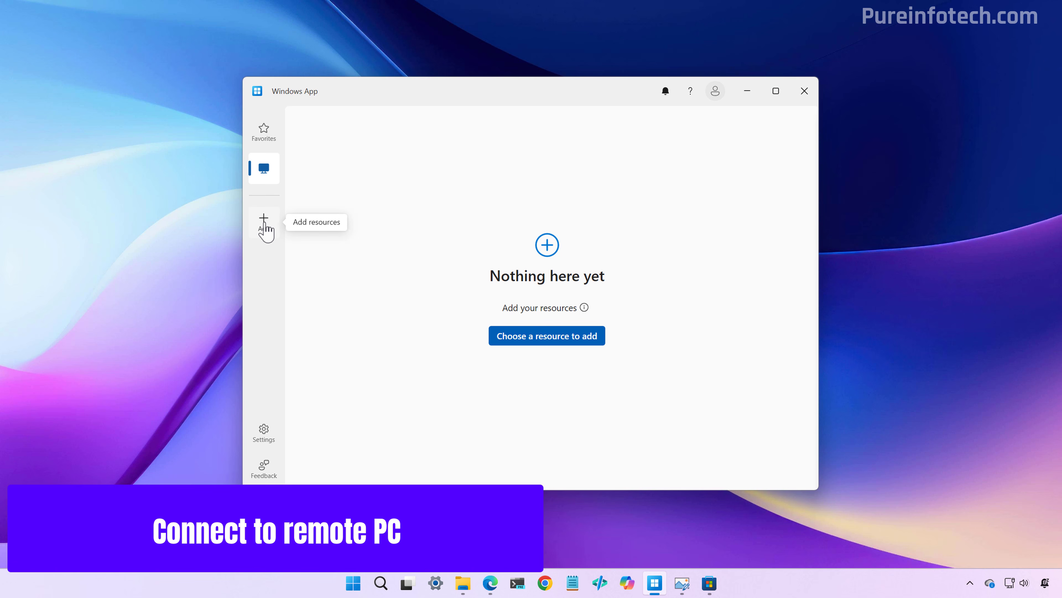
Start adding a remote PC with the PC name 10.1.4.103 and the display name Office PC.
{"action": "left_click", "coordinate": [264, 222]}
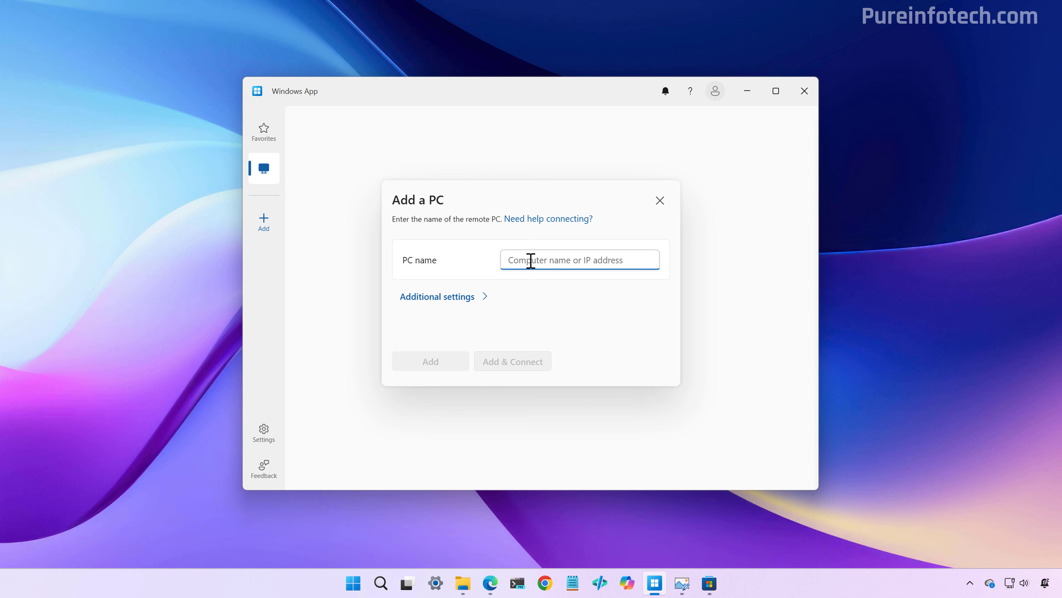
{"action": "type", "text": "10.1.4"}
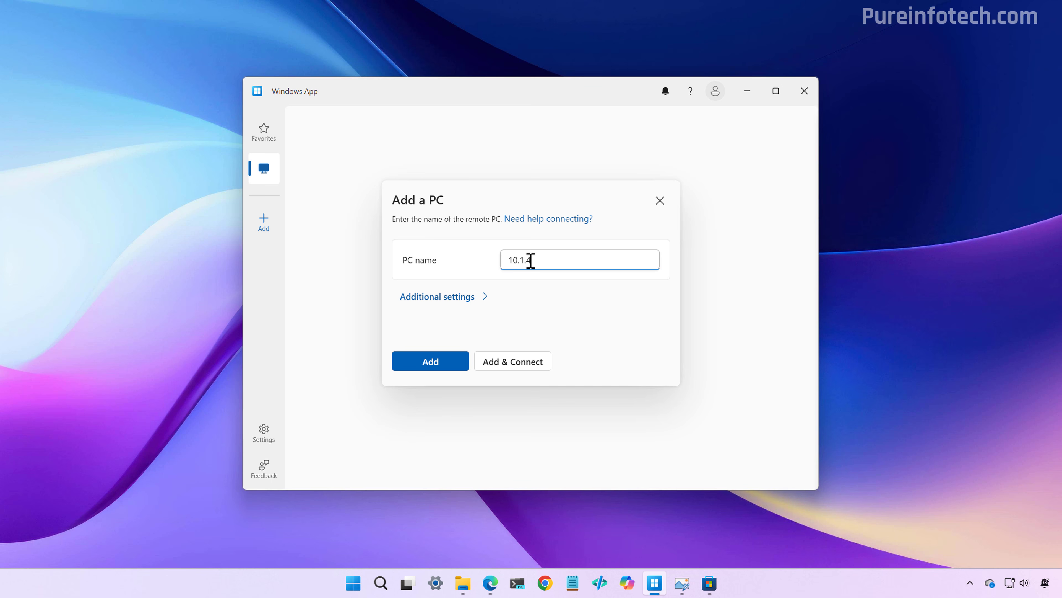
{"action": "type", "text": ".103"}
{"action": "left_click", "coordinate": [453, 298]}
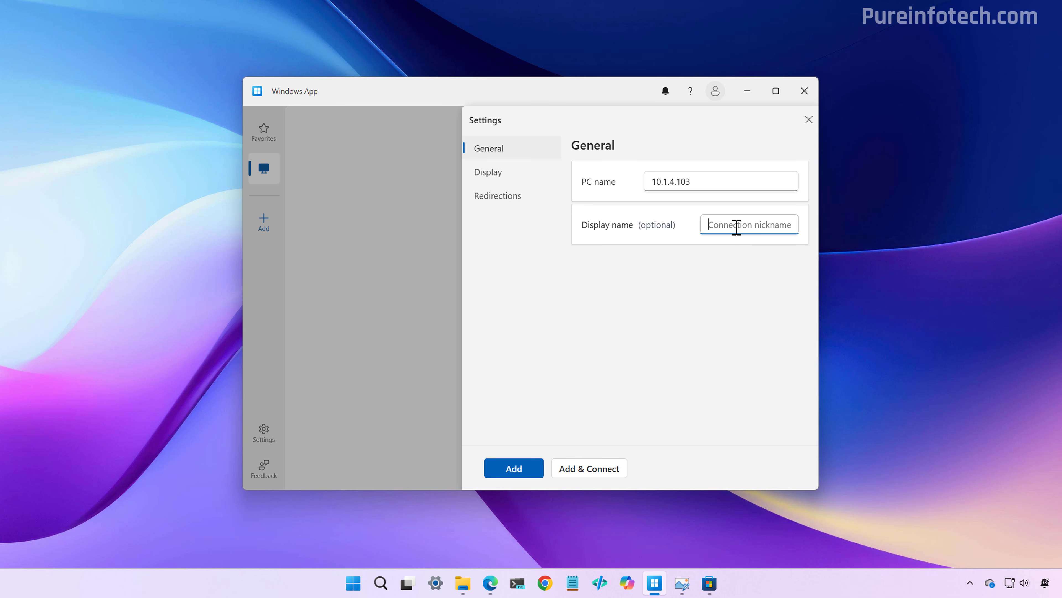
{"action": "type", "text": "Office PC"}
Try the Select displays configuration for the new connection and set it back to All displays.
{"action": "left_click", "coordinate": [503, 177]}
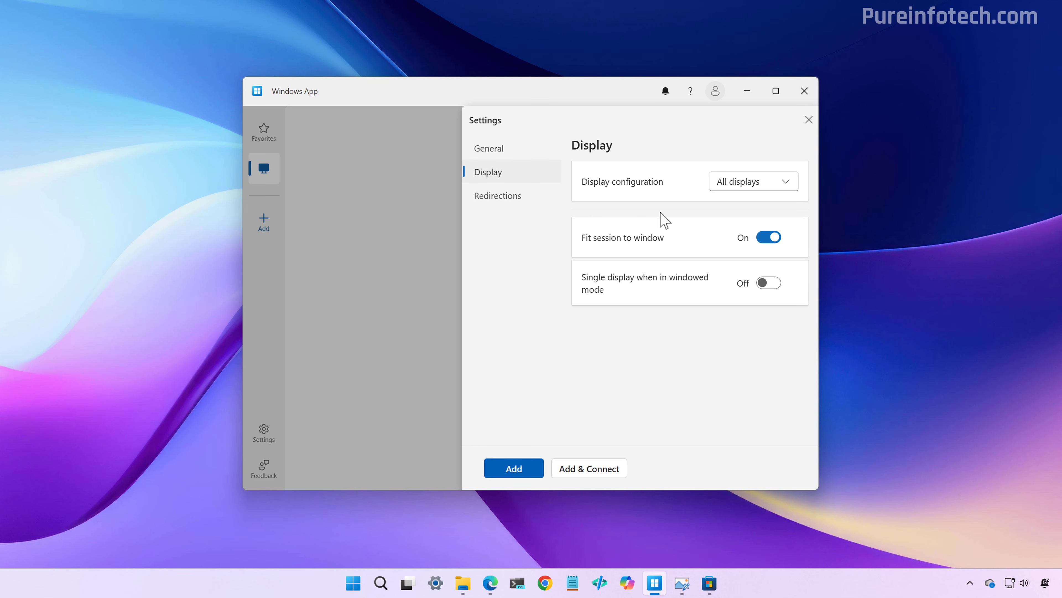
{"action": "left_click", "coordinate": [738, 184]}
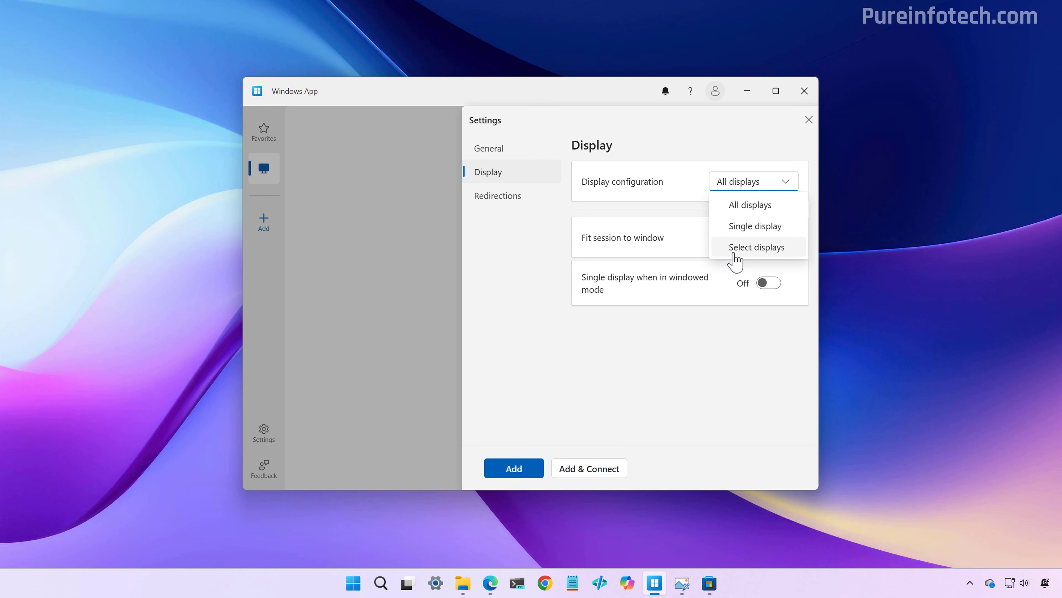
{"action": "left_click", "coordinate": [776, 257]}
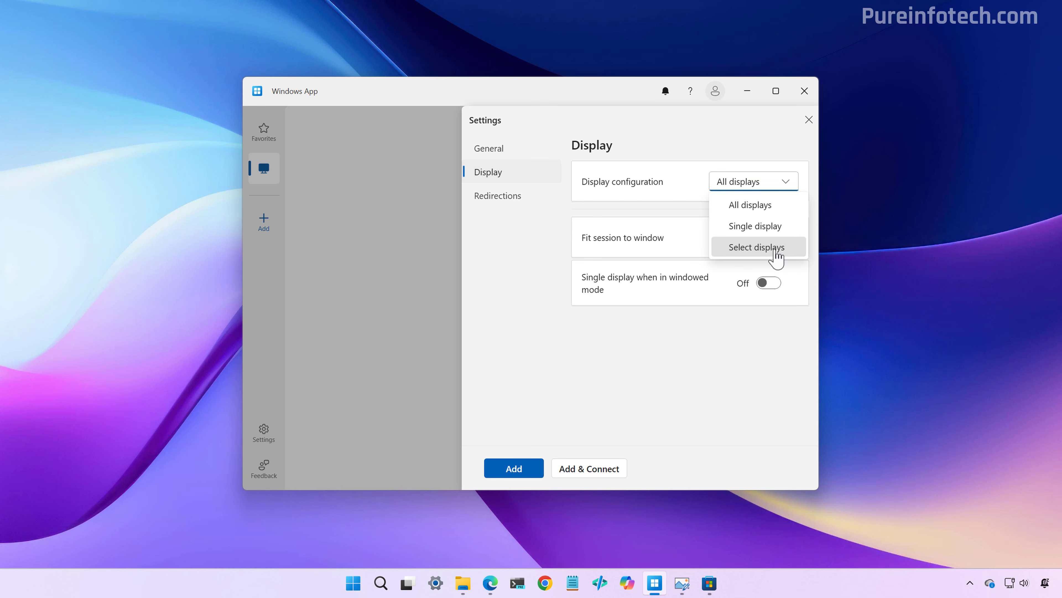
{"action": "left_click", "coordinate": [762, 188]}
{"action": "left_click", "coordinate": [760, 209]}
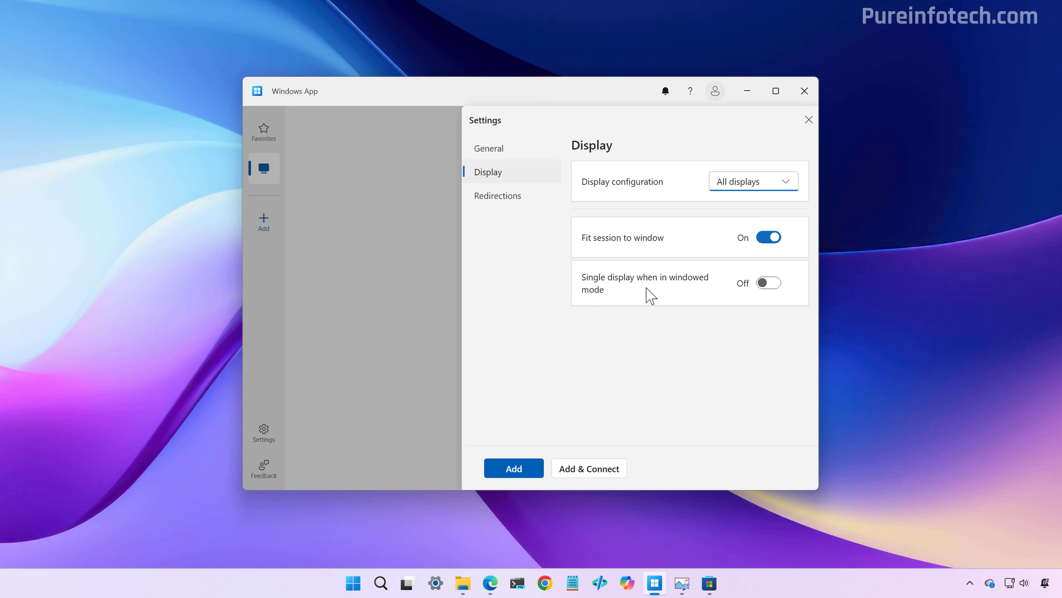
Review the connection's audio, keyboard and device redirection settings and add the PC to the devices list.
{"action": "left_click", "coordinate": [511, 200]}
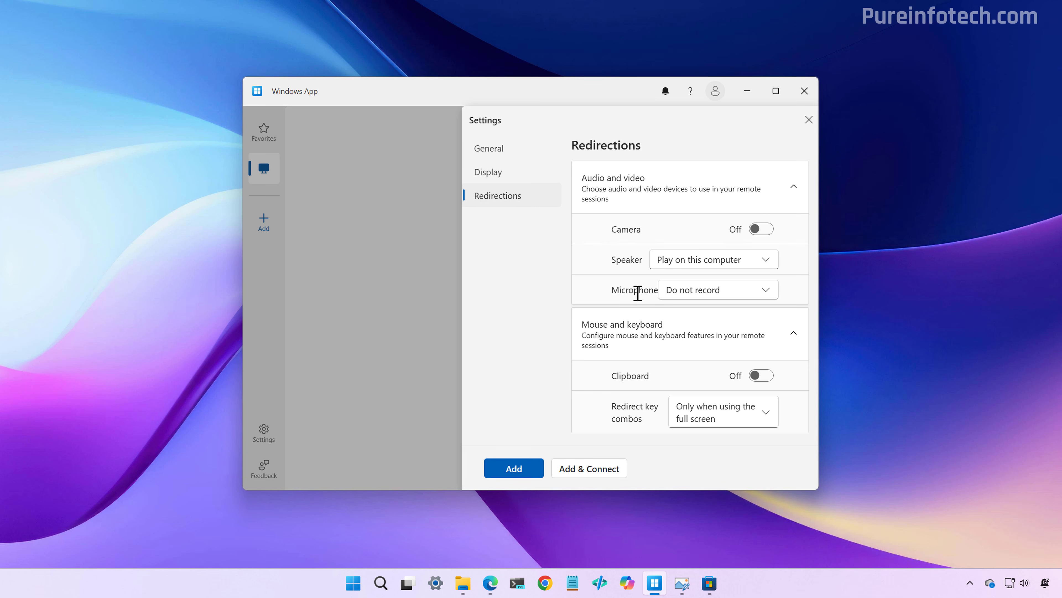
{"action": "scroll", "coordinate": [638, 293], "scroll_direction": "down", "scroll_amount": 3}
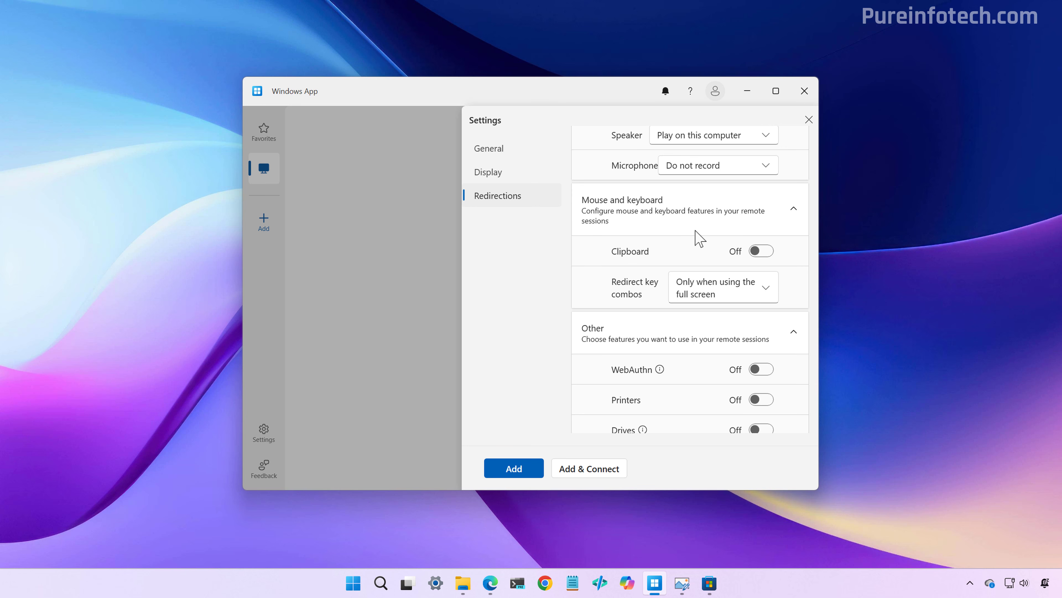
{"action": "scroll", "coordinate": [669, 267], "scroll_direction": "down", "scroll_amount": 2}
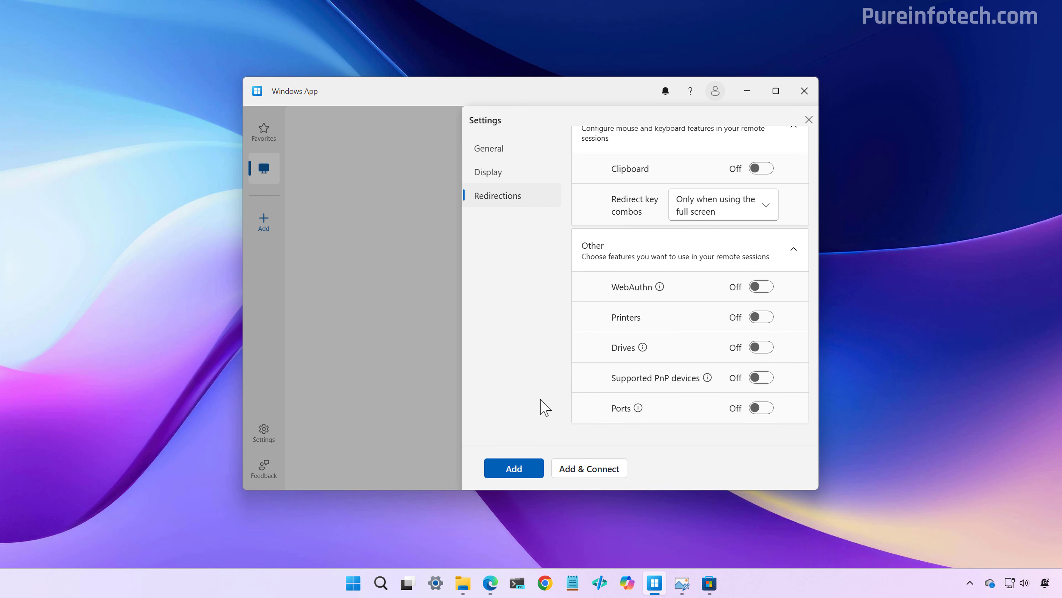
{"action": "left_click", "coordinate": [514, 468]}
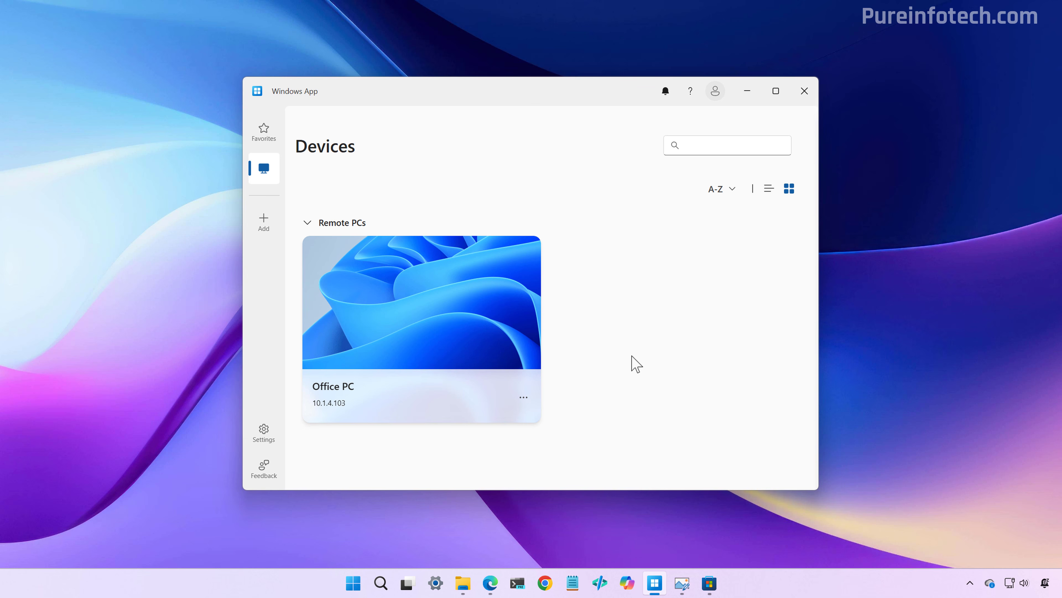
Connect to the Office PC device and accept the security warning about the unknown publisher.
{"action": "left_click", "coordinate": [443, 320]}
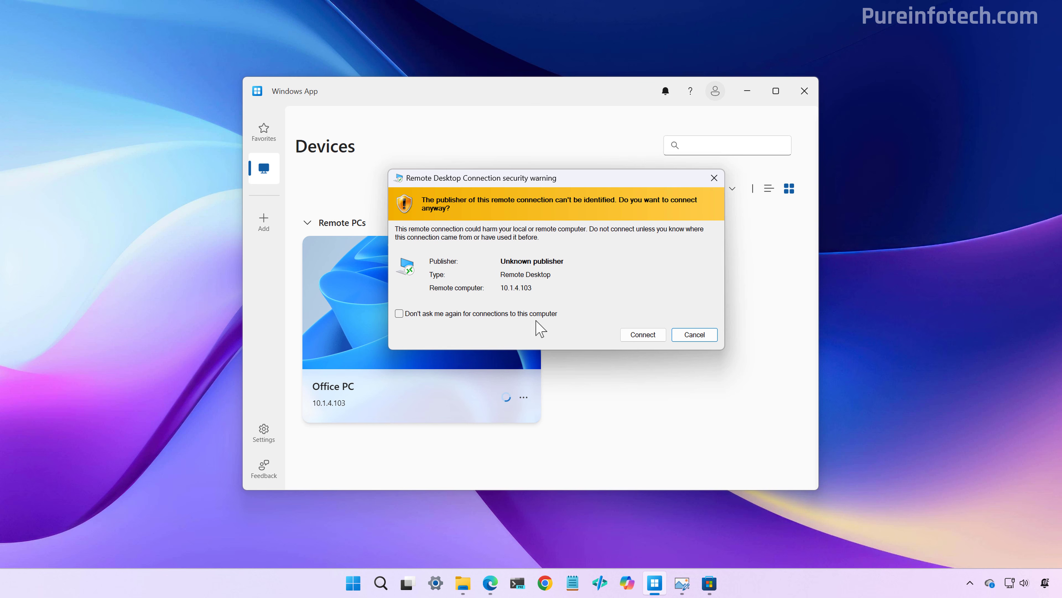
{"action": "left_click", "coordinate": [640, 335]}
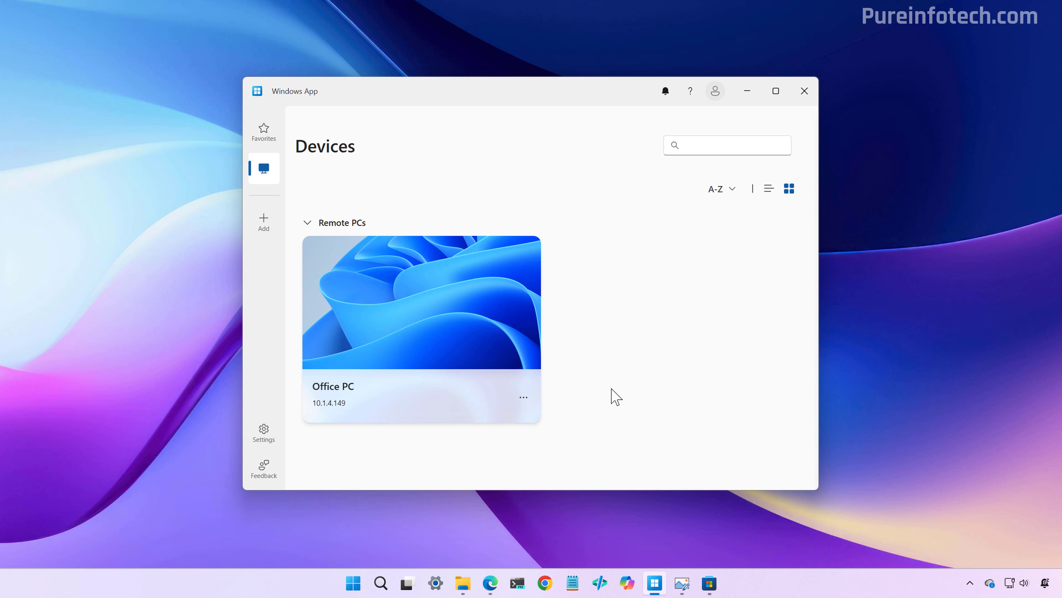
{"action": "left_click", "coordinate": [437, 332]}
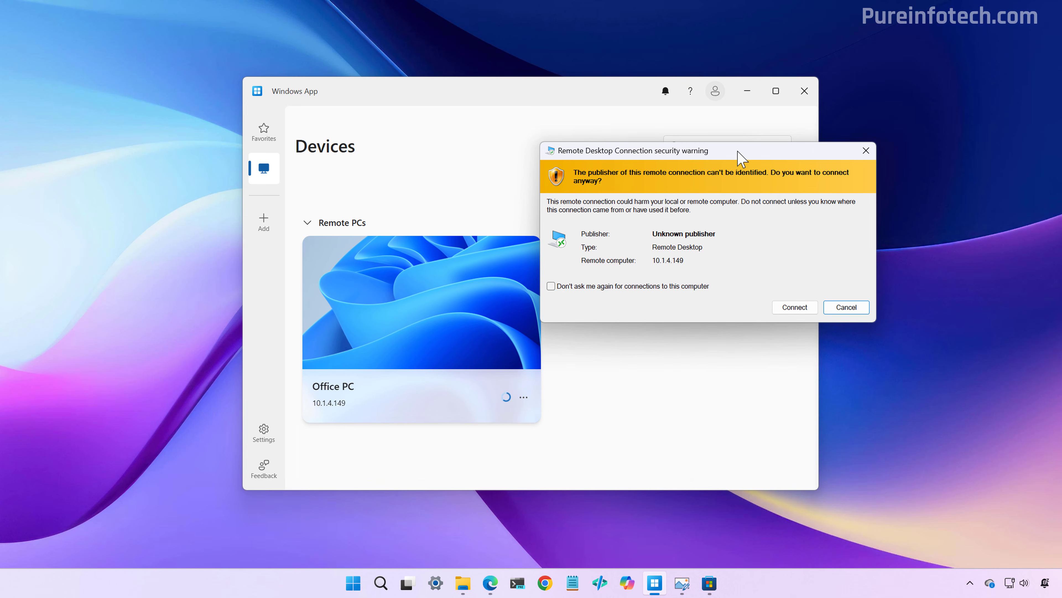
{"action": "left_click_drag", "start_coordinate": [738, 152], "coordinate": [582, 180]}
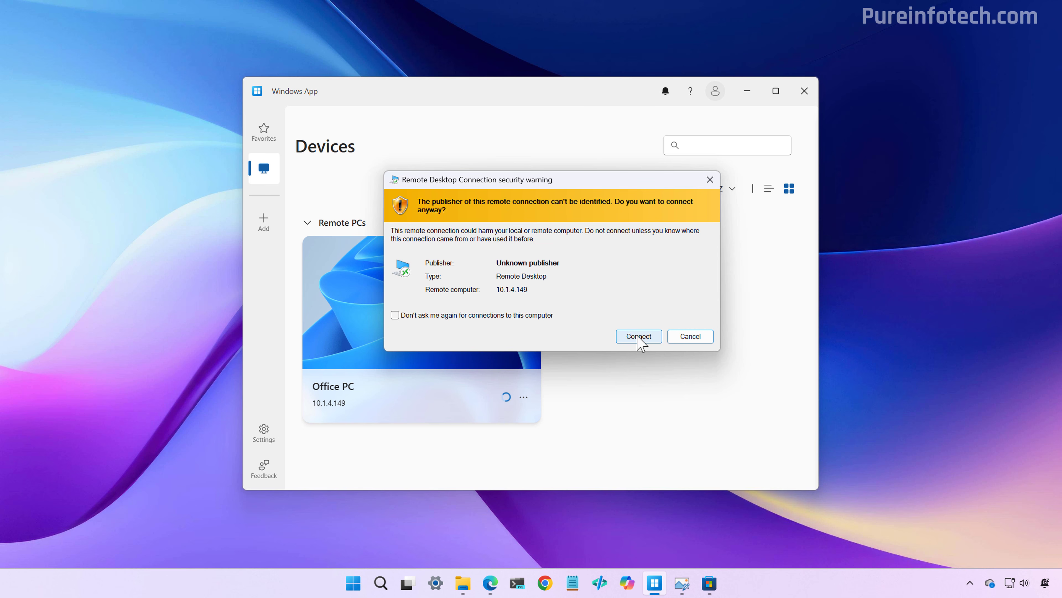
{"action": "left_click", "coordinate": [639, 337]}
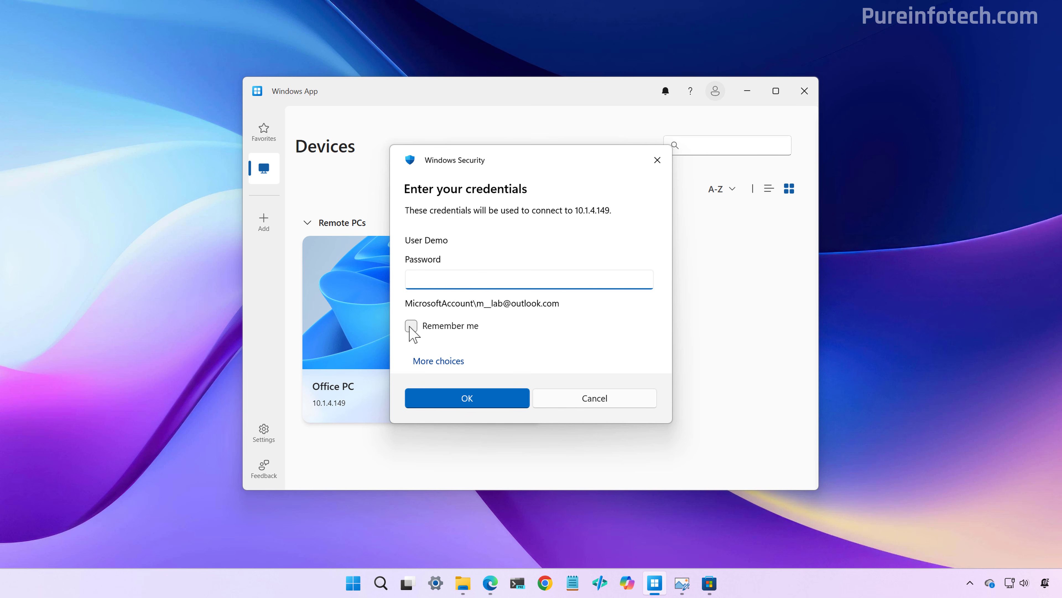
Enable Remember me for the credentials, enter the account password and sign in to the remote PC.
{"action": "left_click", "coordinate": [409, 327]}
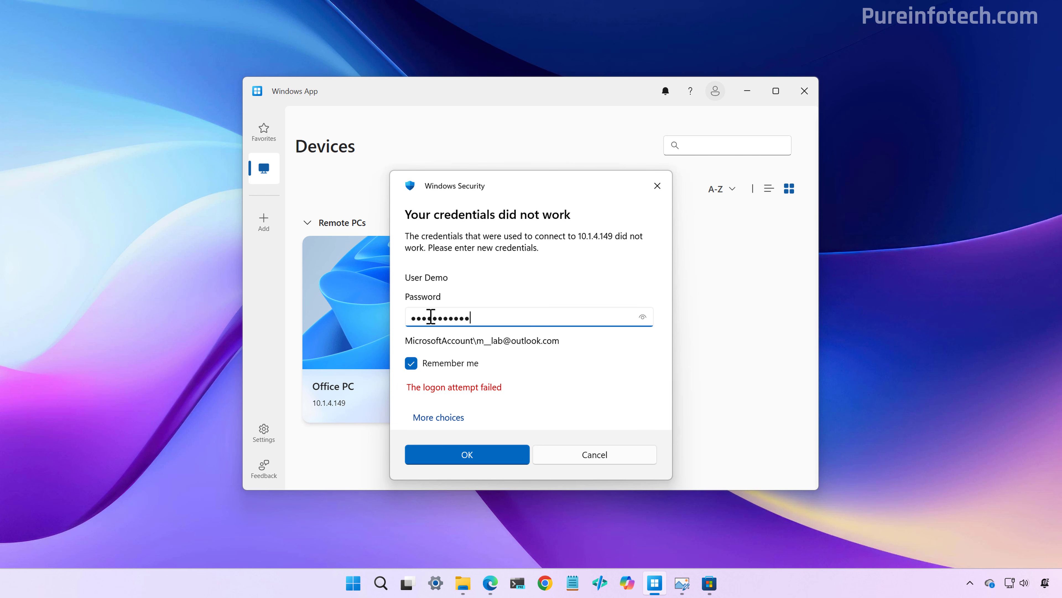
{"action": "key", "text": "Return"}
{"action": "key", "text": "Return"}
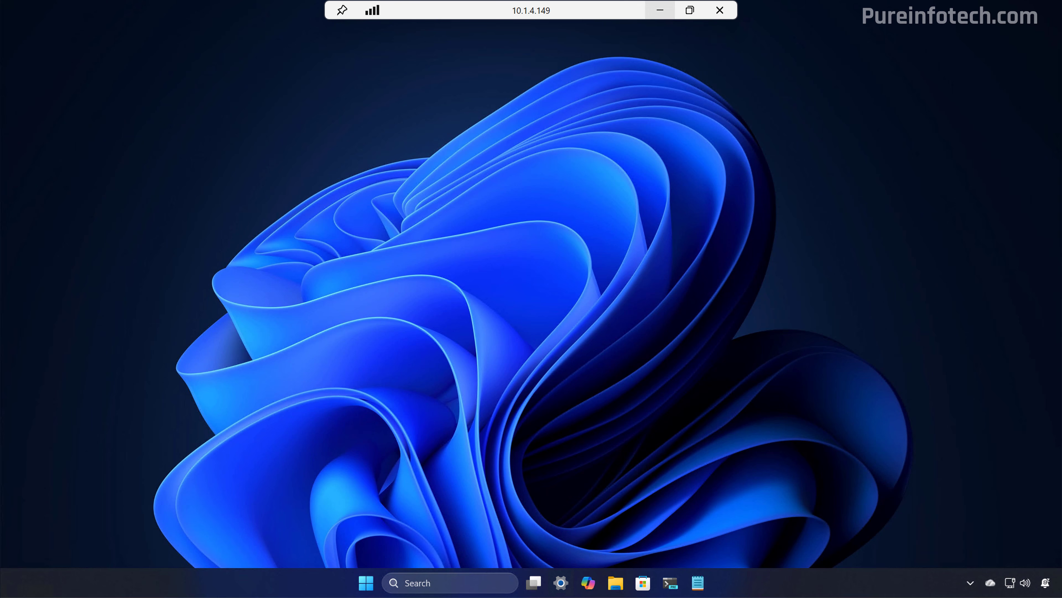
Switch the remote session from full screen to a window placed lower on the desktop and open the remote PC's power options.
{"action": "left_click", "coordinate": [689, 10]}
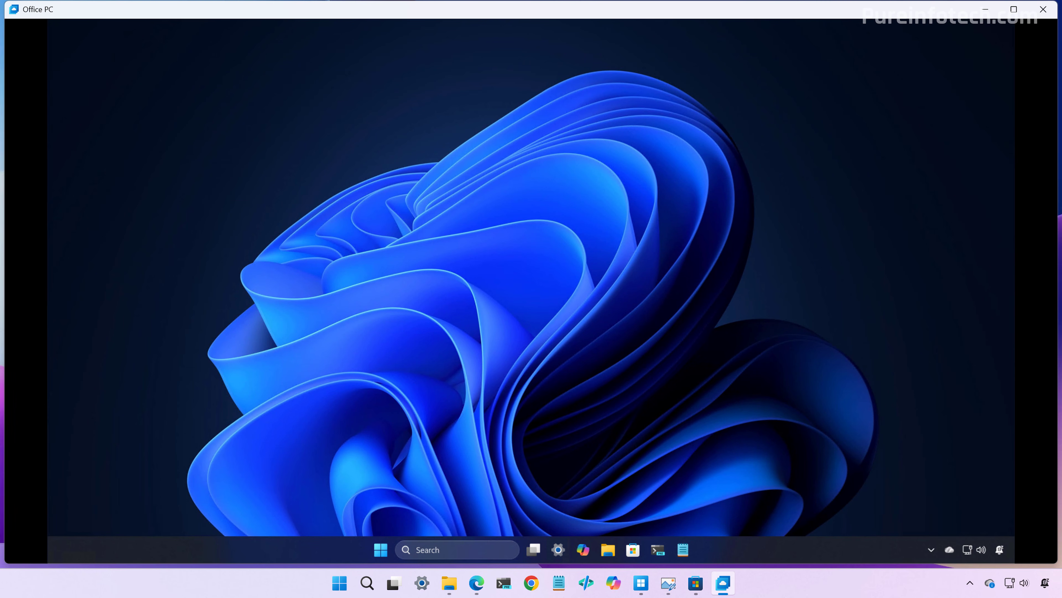
{"action": "left_click_drag", "start_coordinate": [50, 17], "coordinate": [57, 120]}
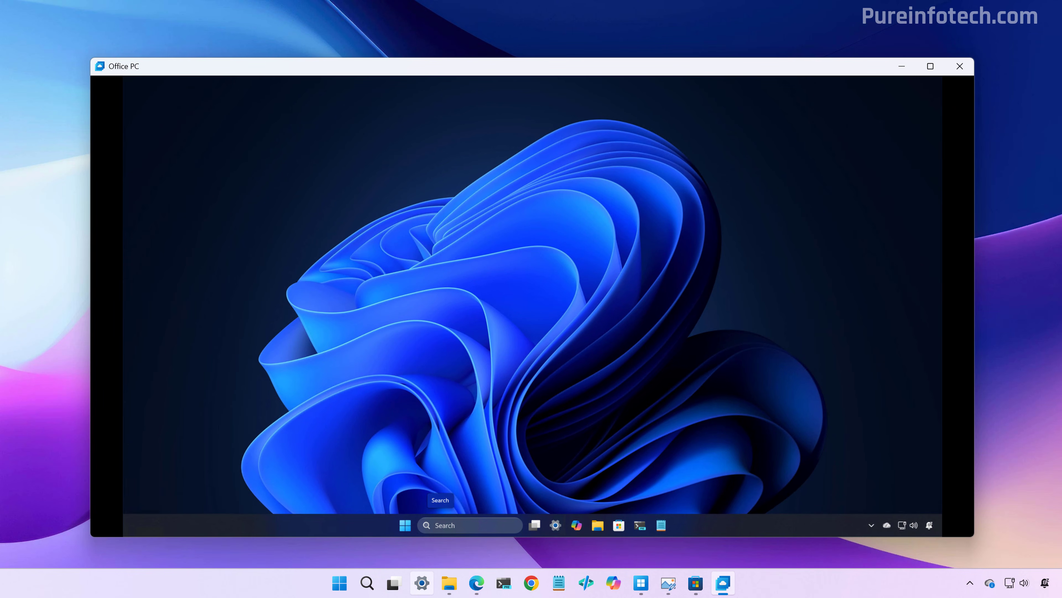
{"action": "left_click", "coordinate": [405, 525]}
{"action": "left_click", "coordinate": [698, 492]}
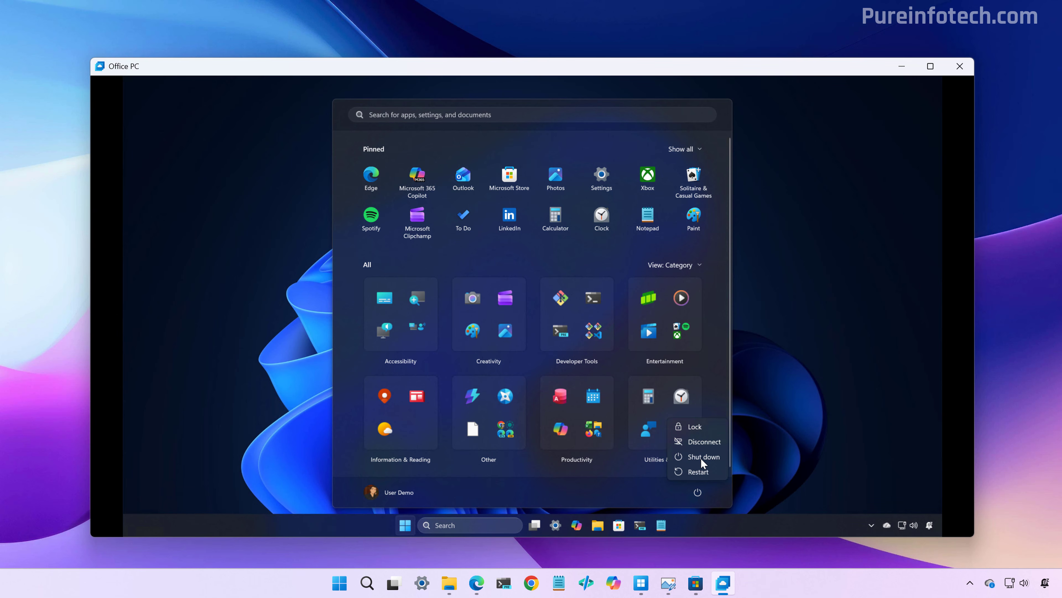
Disconnect from the remote PC and review the Office PC connection's General, Display and Redirections settings without saving changes.
{"action": "left_click", "coordinate": [703, 442]}
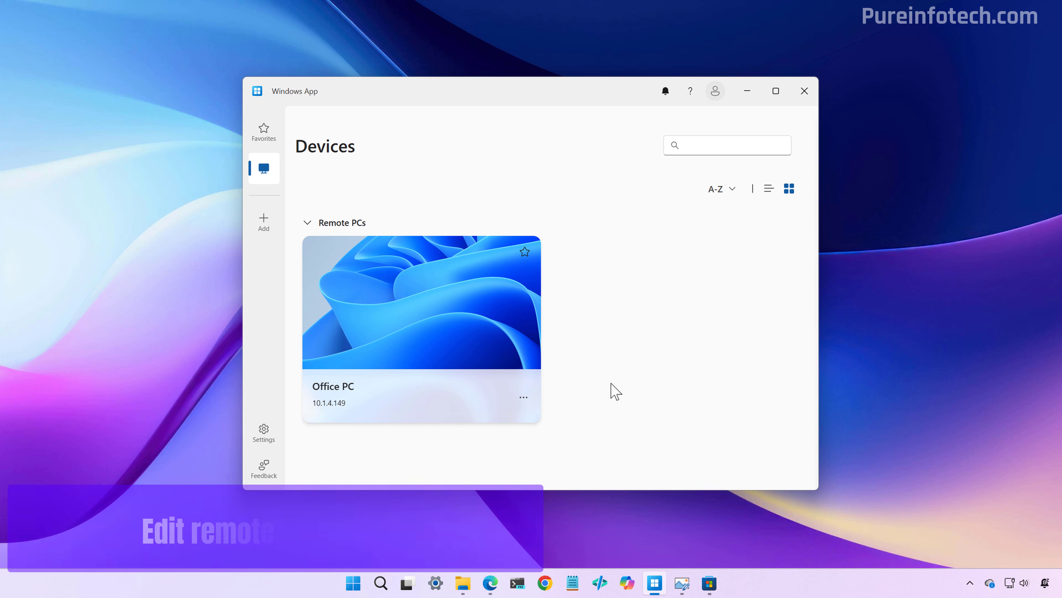
{"action": "left_click", "coordinate": [524, 397]}
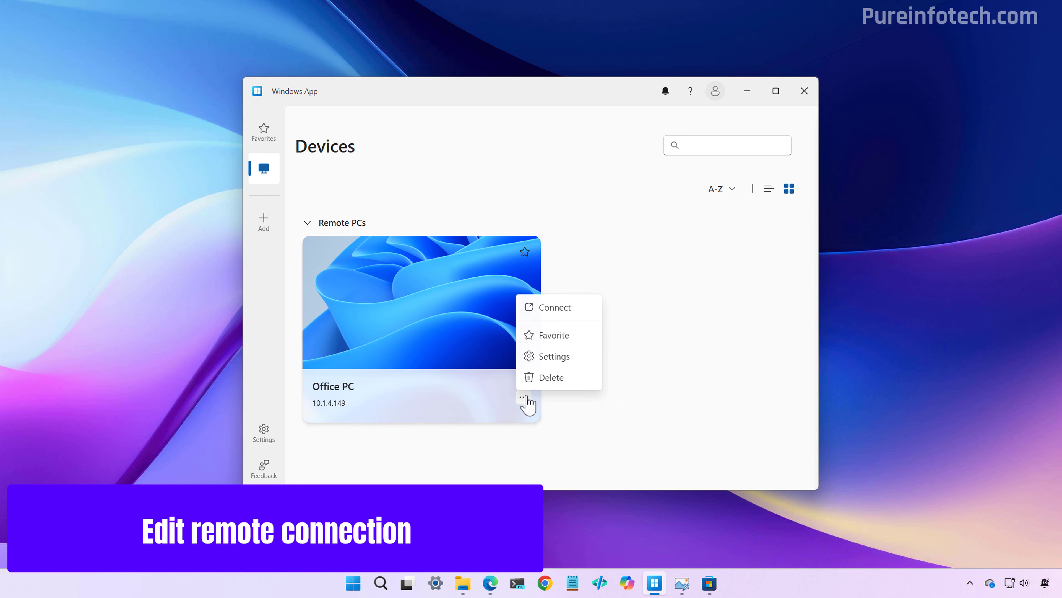
{"action": "left_click", "coordinate": [555, 357]}
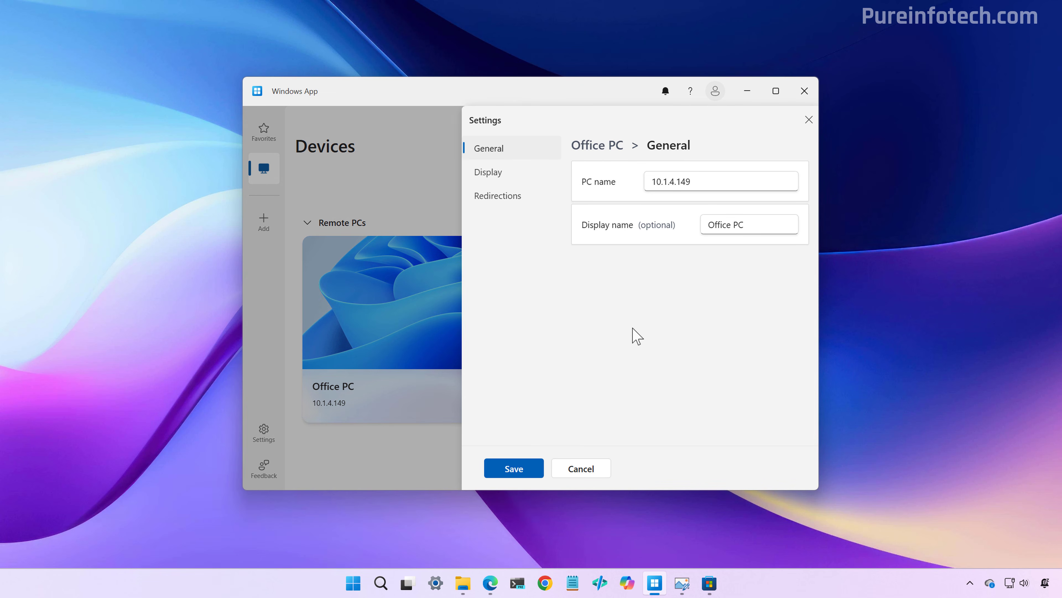
{"action": "left_click", "coordinate": [497, 175]}
{"action": "left_click", "coordinate": [502, 197]}
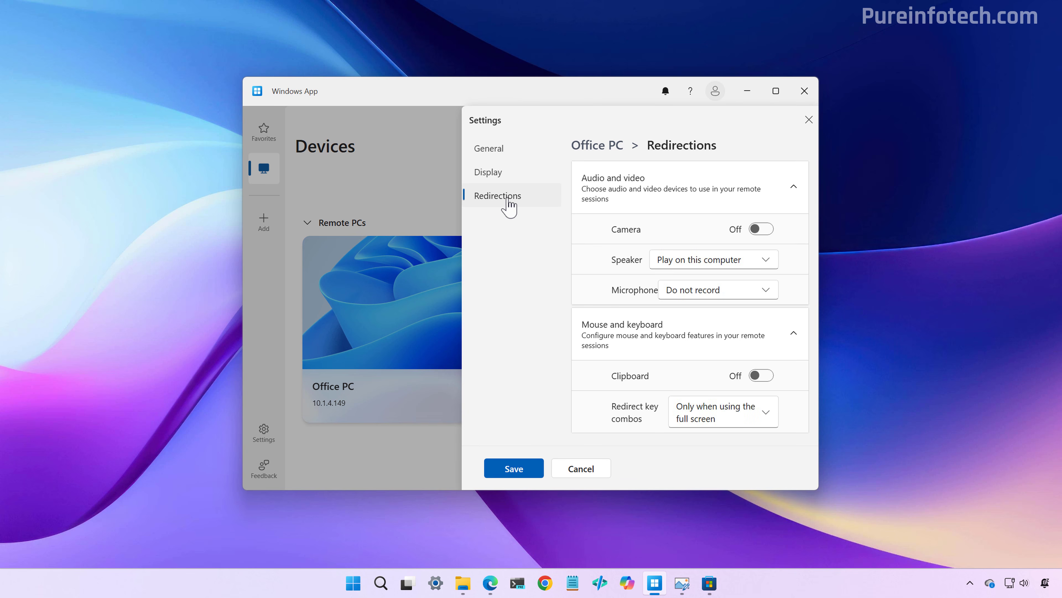
{"action": "left_click", "coordinate": [580, 469]}
Mark the Office PC device as a favorite and view the favorites list.
{"action": "left_click", "coordinate": [523, 397]}
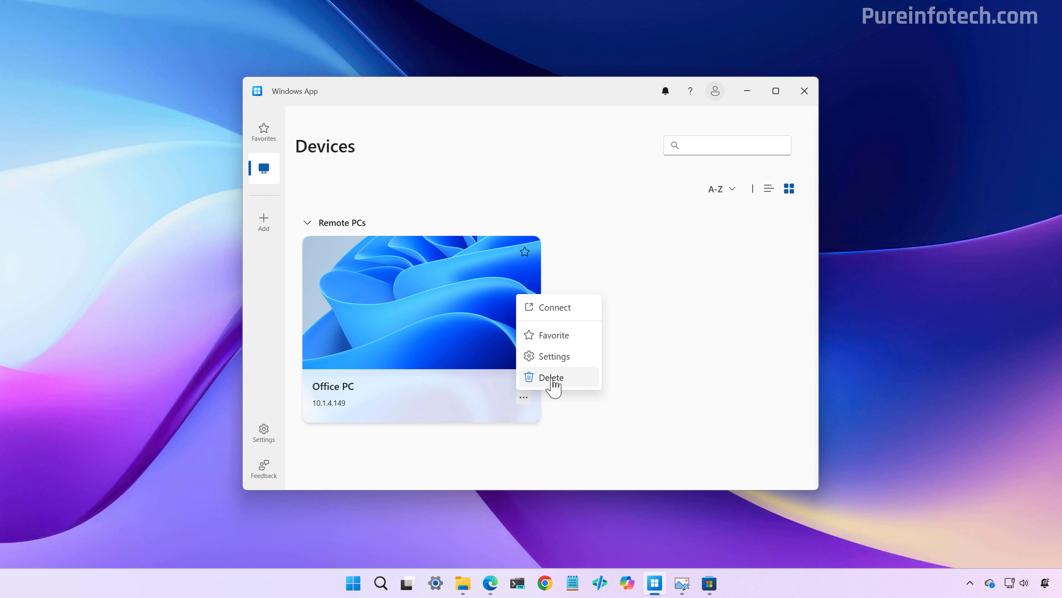
{"action": "left_click", "coordinate": [560, 339]}
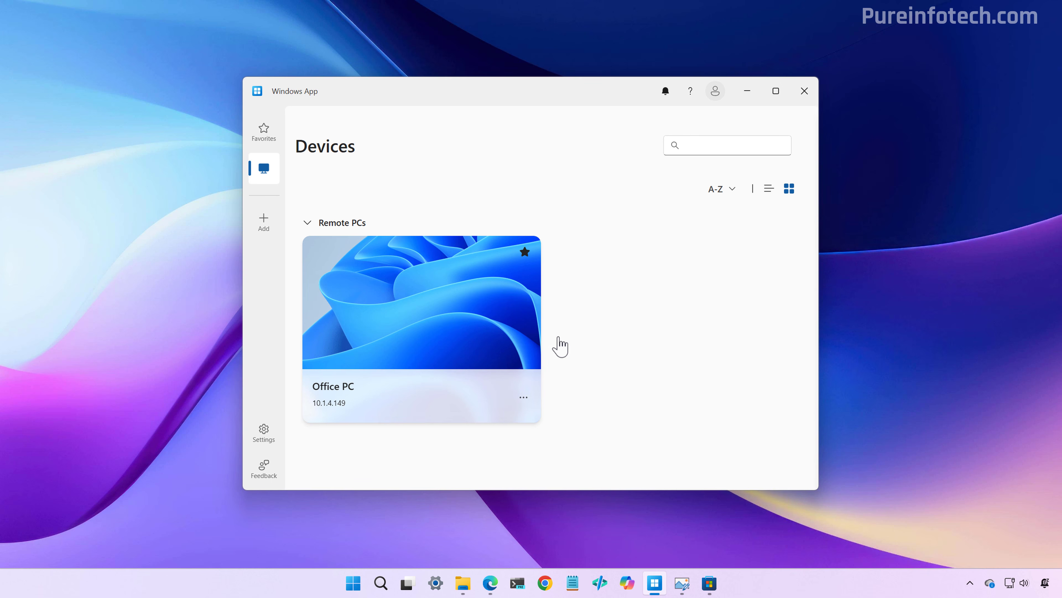
{"action": "left_click", "coordinate": [268, 134]}
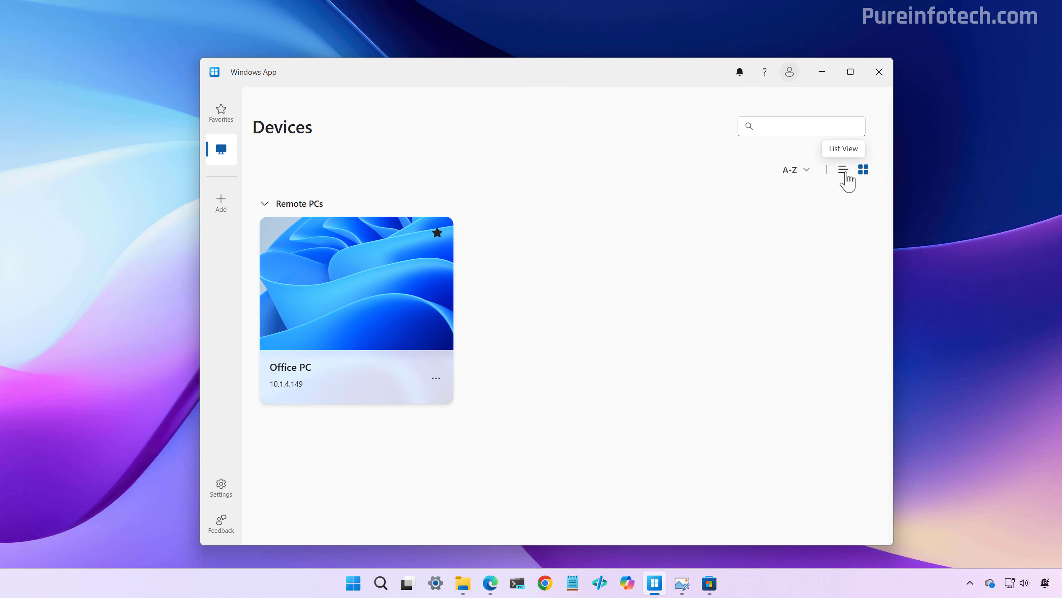
Show the devices as a list, sort them Z-A and return to the card view.
{"action": "left_click", "coordinate": [843, 170]}
{"action": "left_click", "coordinate": [805, 170]}
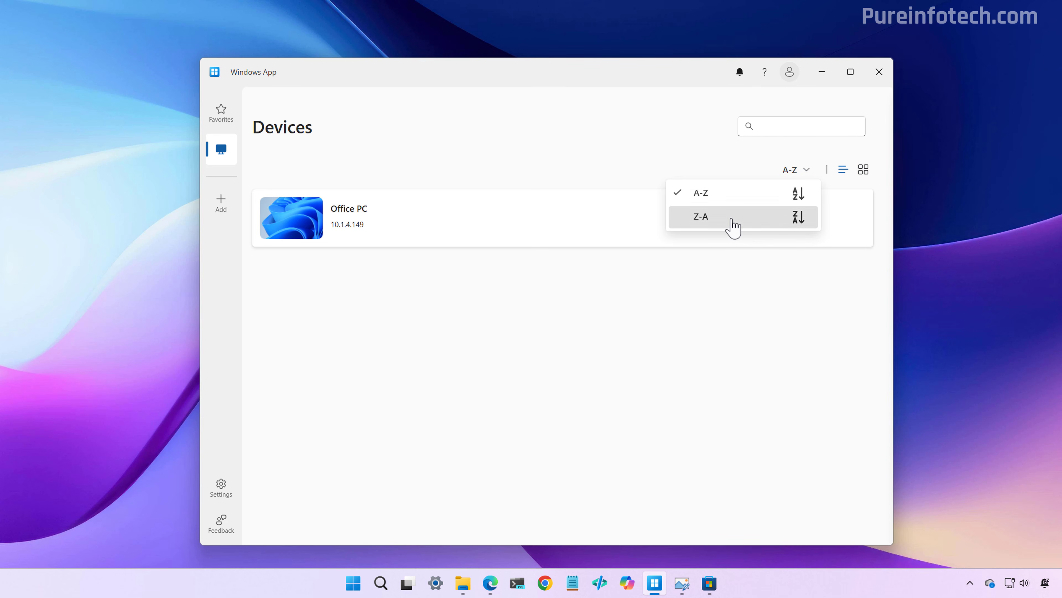
{"action": "left_click", "coordinate": [734, 228]}
{"action": "left_click", "coordinate": [864, 169]}
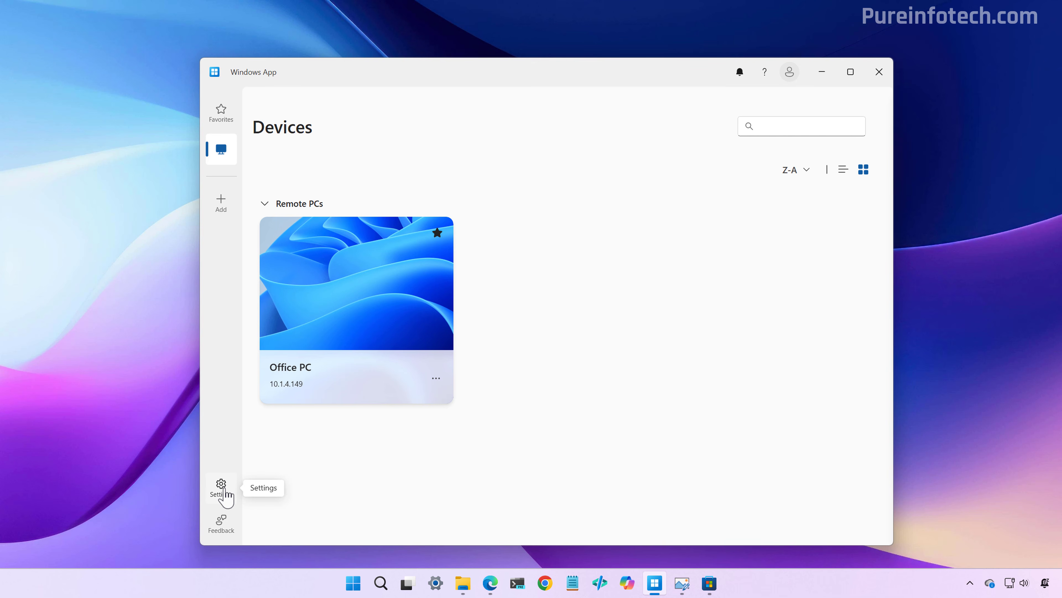
Try the Dark mode in the app settings, restore Use system settings and close the settings.
{"action": "left_click", "coordinate": [221, 487]}
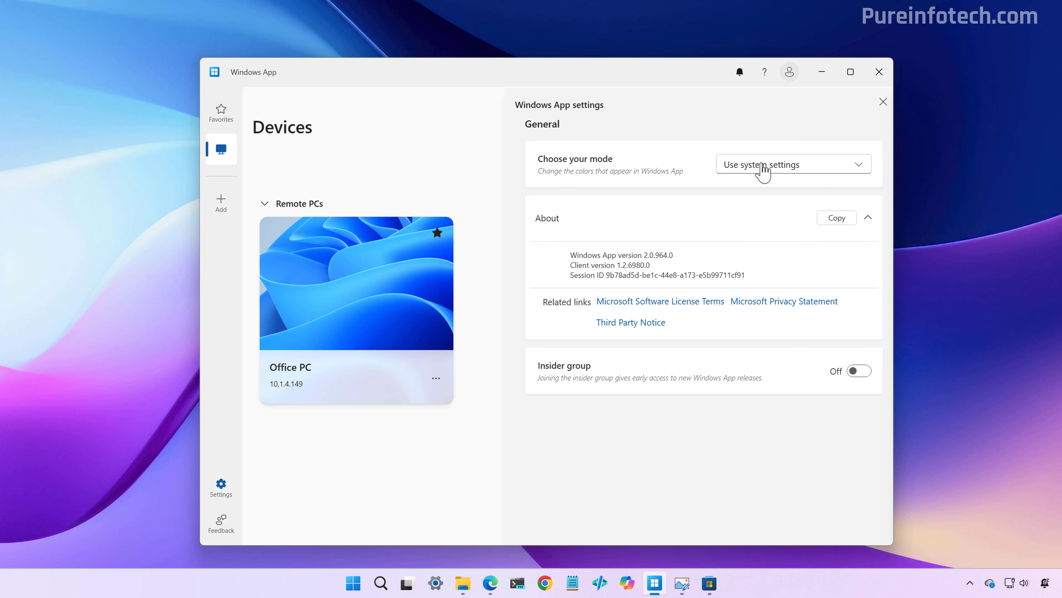
{"action": "left_click", "coordinate": [764, 170]}
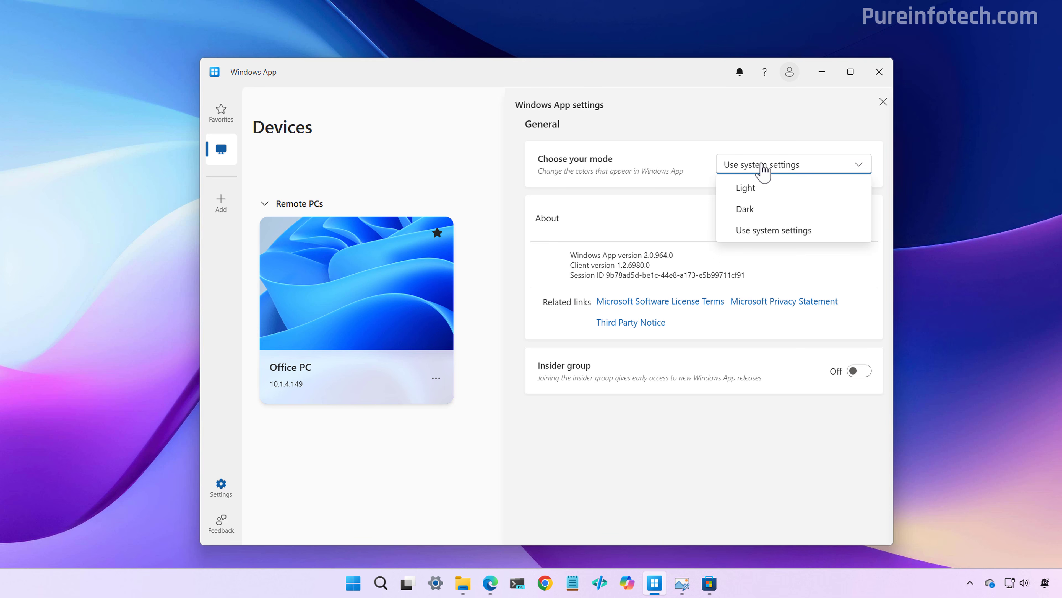
{"action": "left_click", "coordinate": [747, 209]}
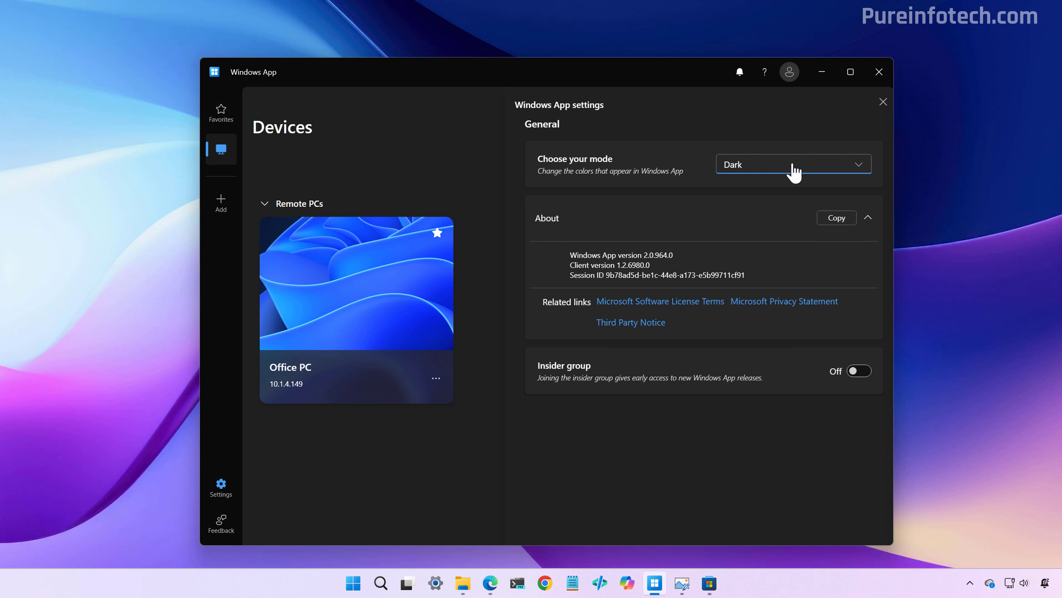
{"action": "left_click", "coordinate": [794, 168]}
{"action": "left_click", "coordinate": [764, 231]}
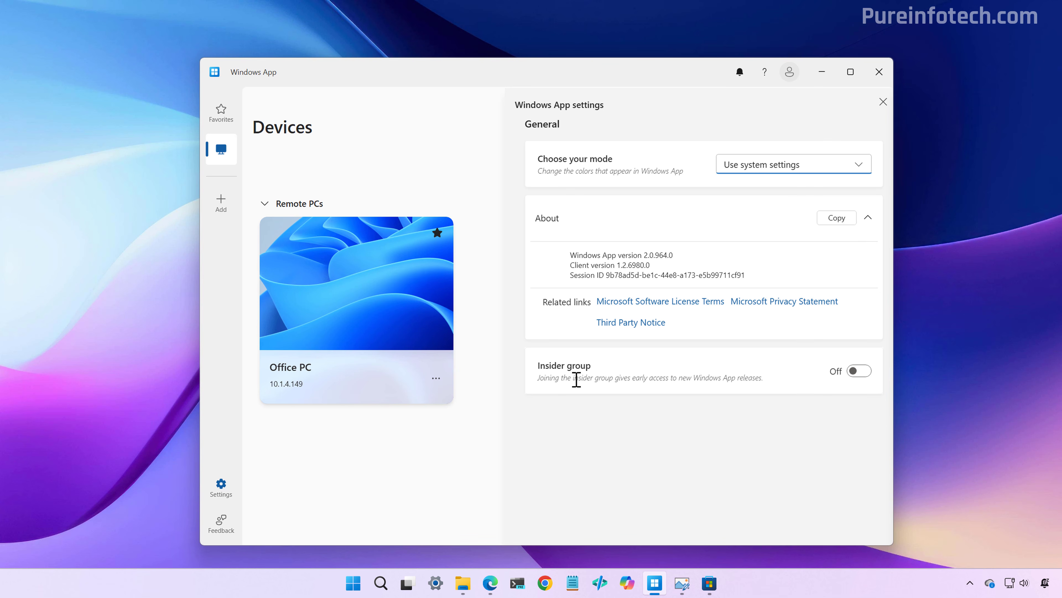
{"action": "left_click", "coordinate": [859, 374]}
{"action": "key", "text": "Escape"}
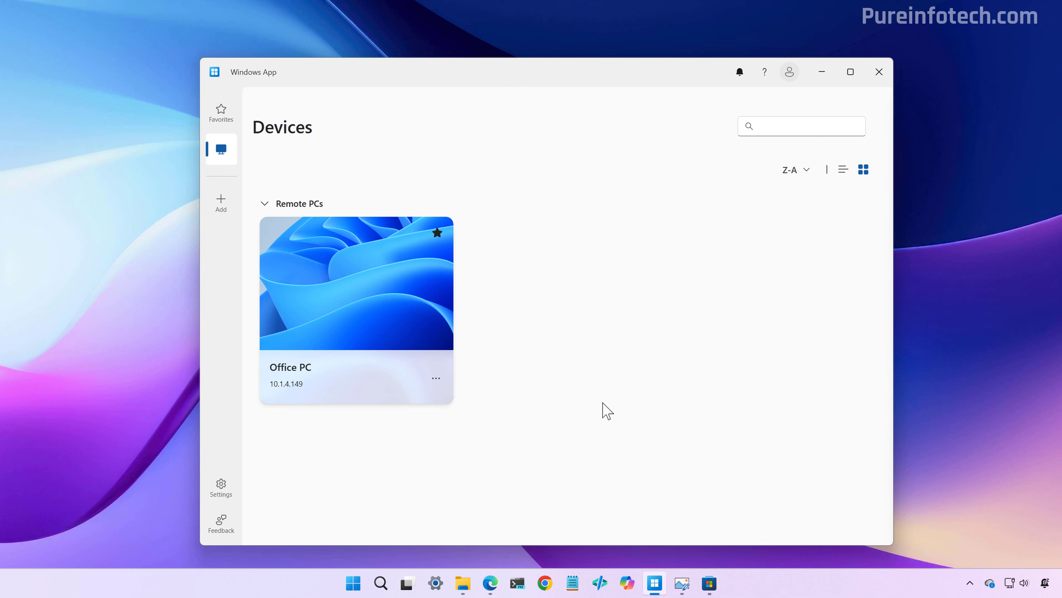